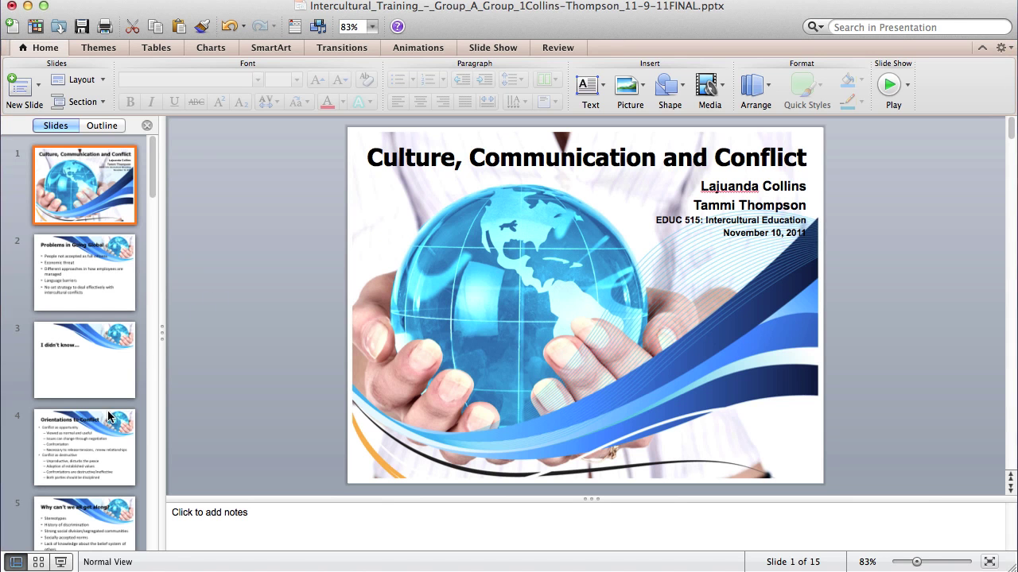
- Show slide 3, 'I didn't know…', and select the full YouTube URL in its notes
scroll(89, 467, "down", 10)
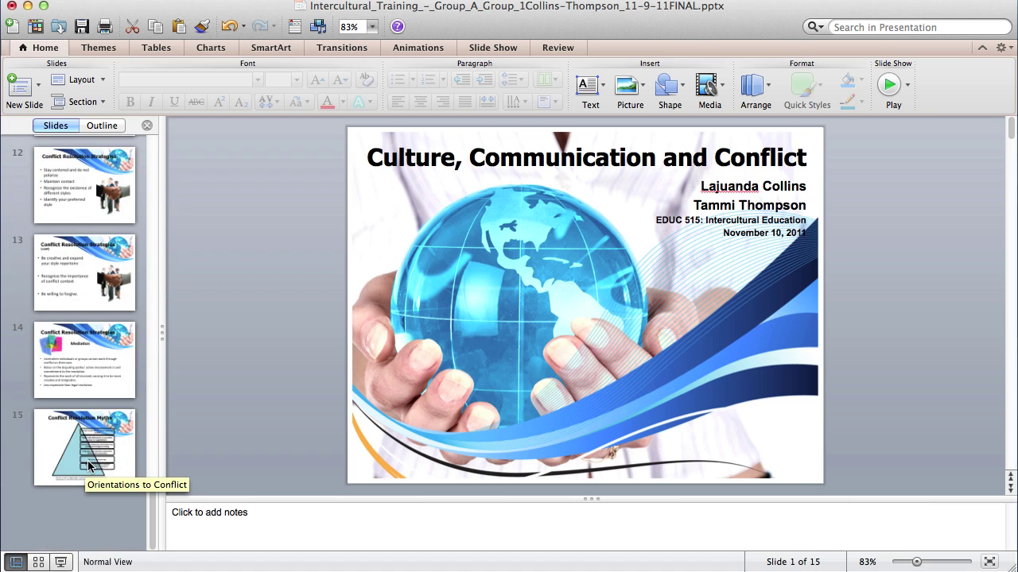
scroll(89, 467, "up", 7)
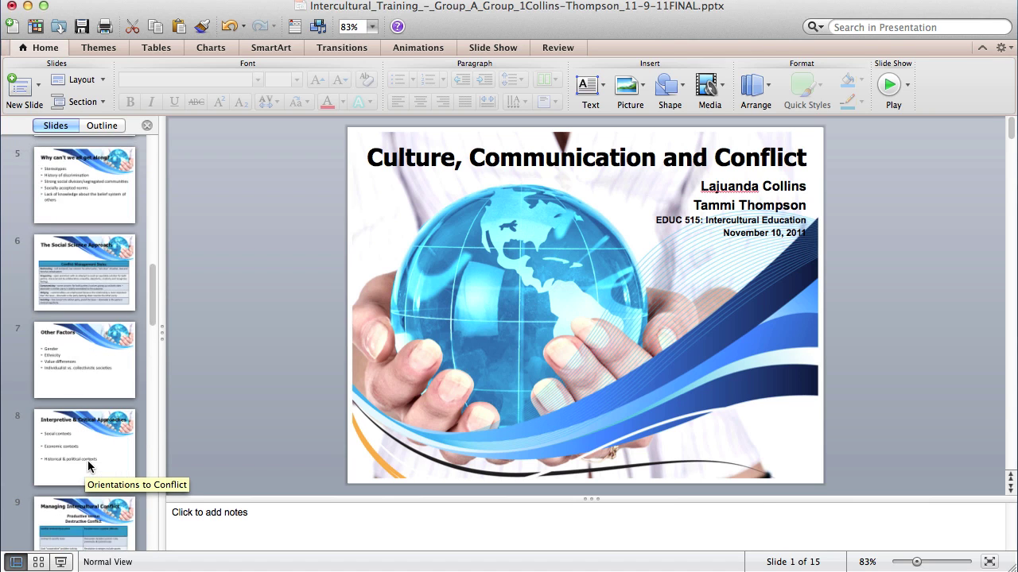
scroll(89, 466, "up", 2)
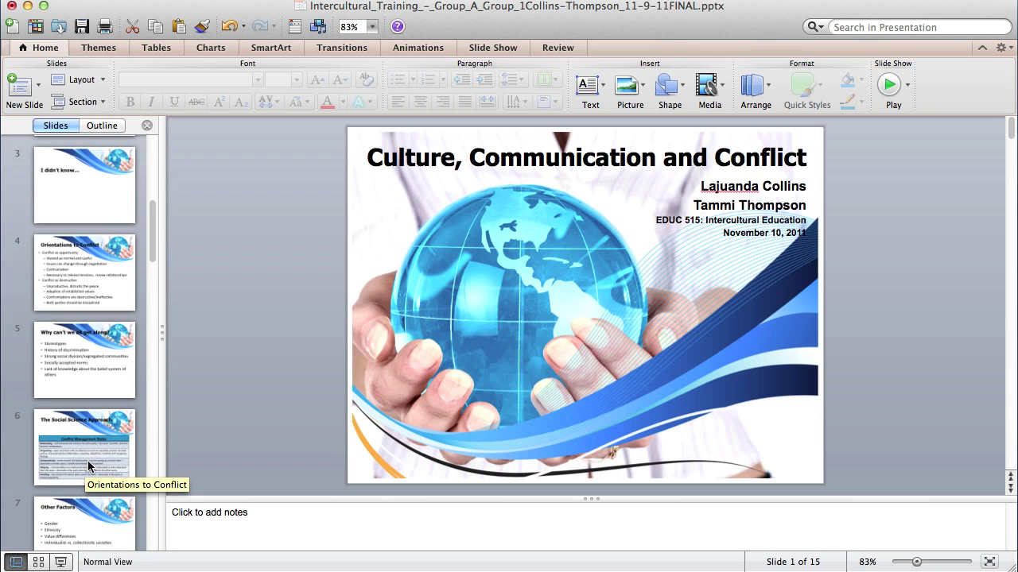
left_click(85, 205)
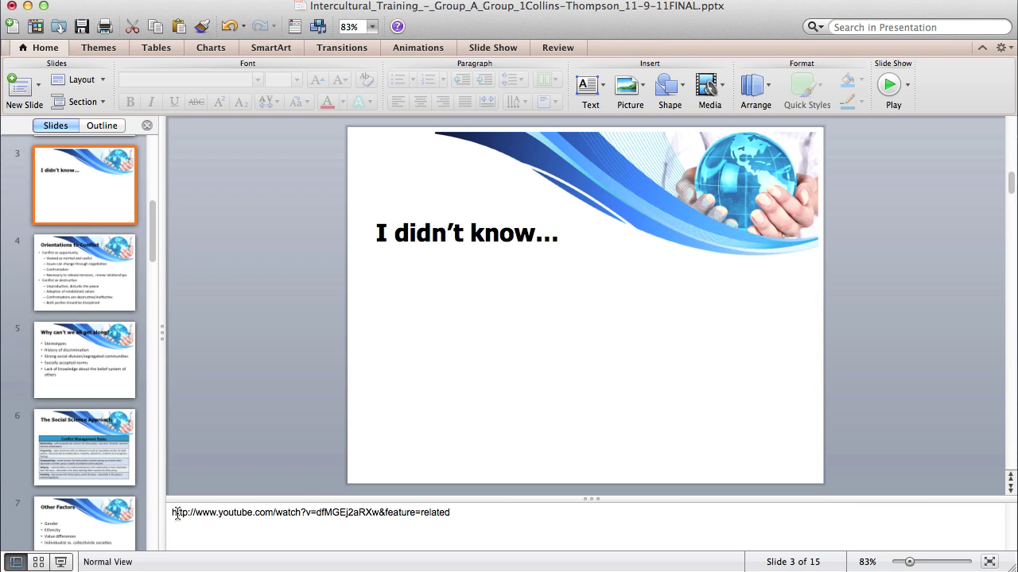
left_click_drag(173, 513, 229, 522)
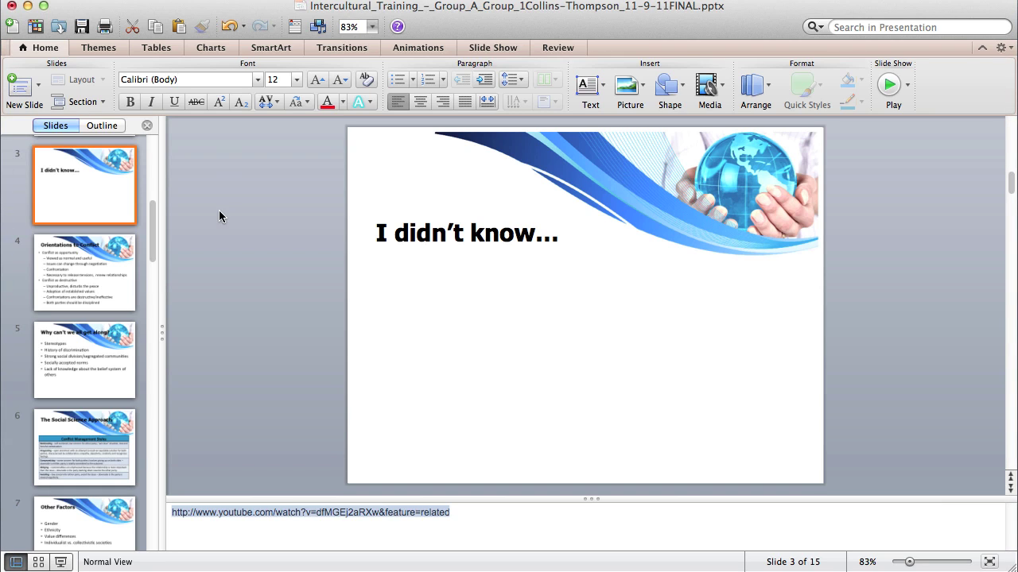
- Switch the slides to portrait orientation, 7.5 by 10 inches, in Page Setup
left_click(24, 0)
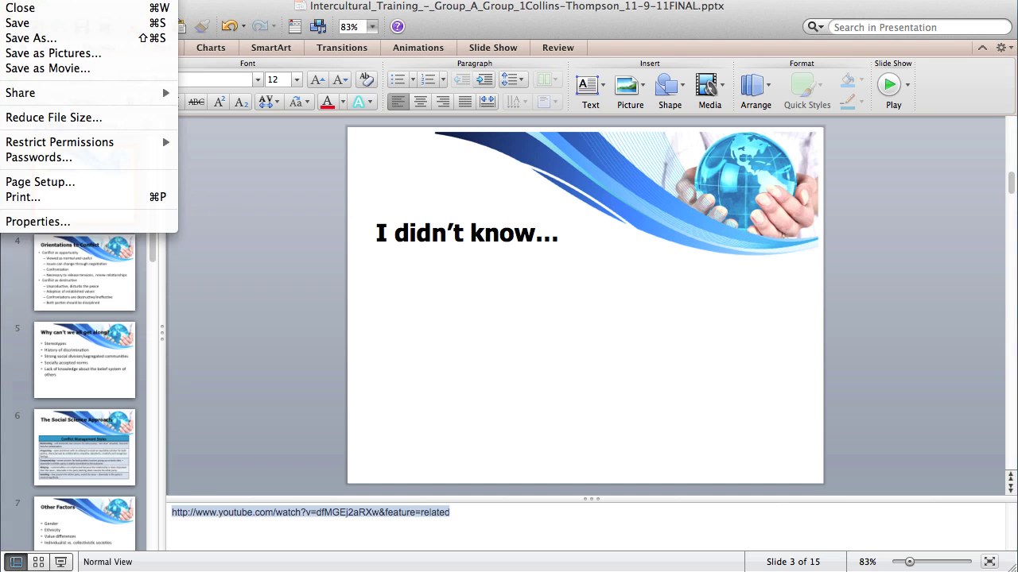
left_click(55, 183)
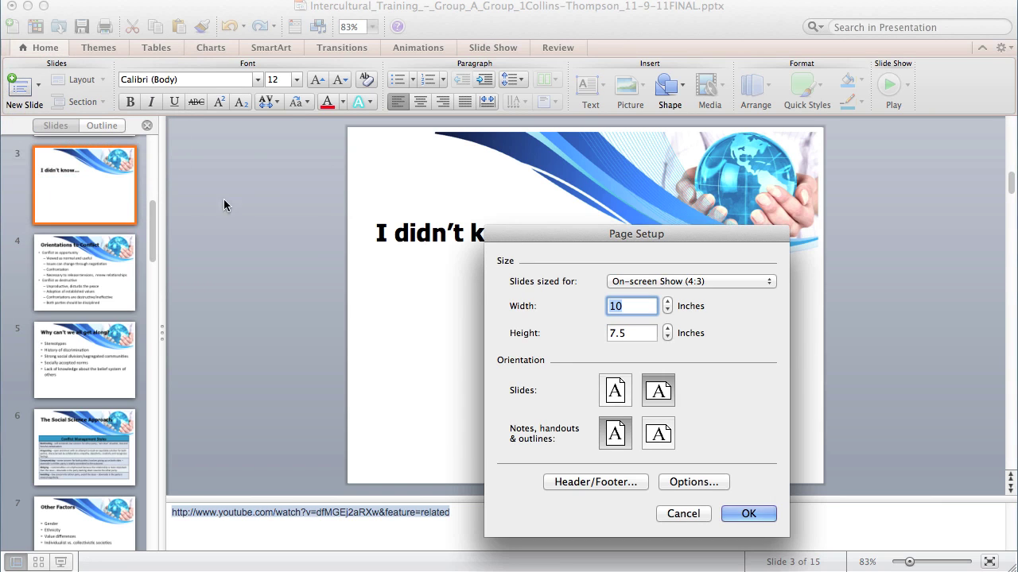
left_click(617, 389)
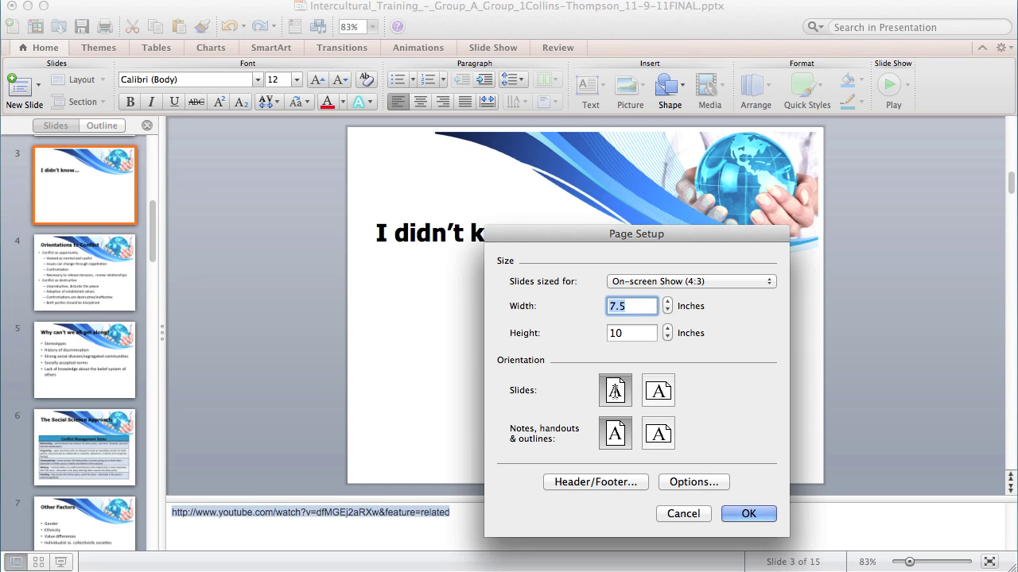
left_click(745, 518)
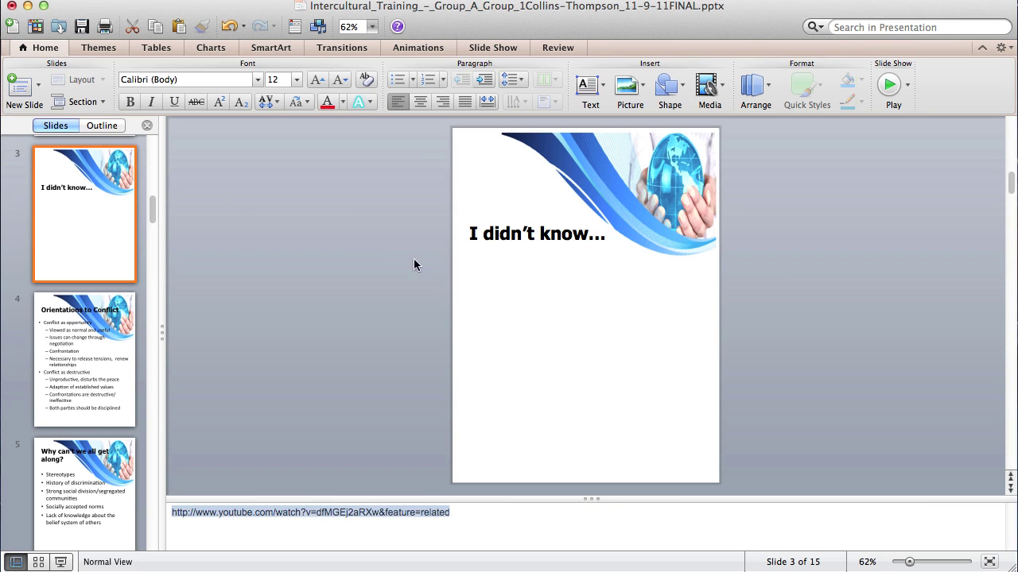
- Save the presentation in PNG format, replacing the existing export folder
left_click(16, 0)
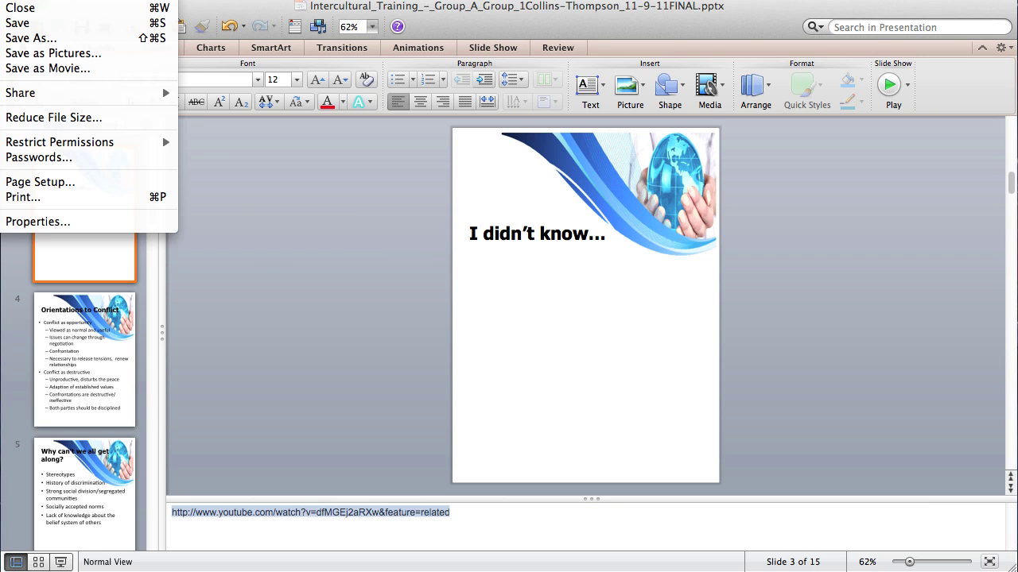
left_click(45, 38)
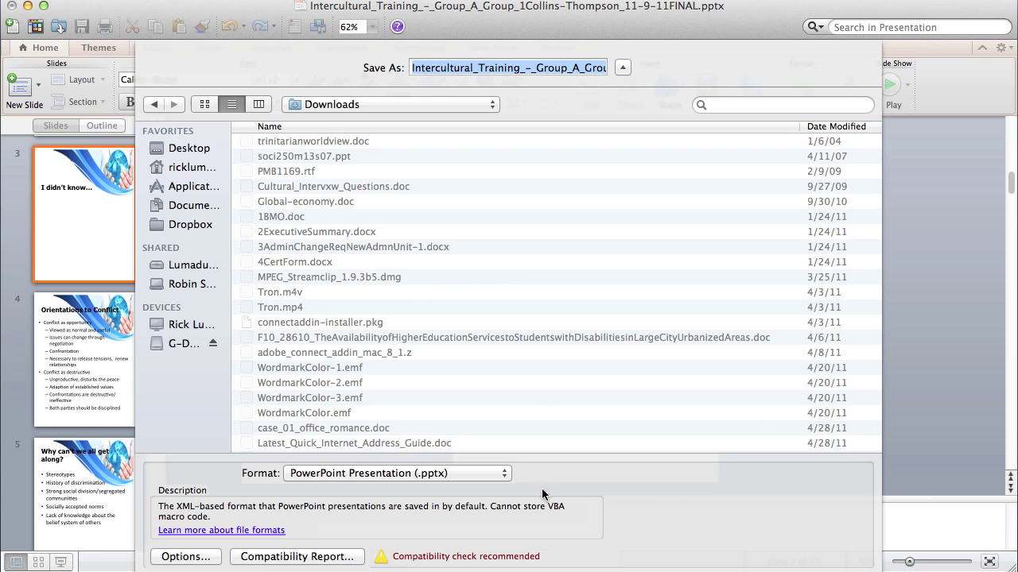
left_click(499, 475)
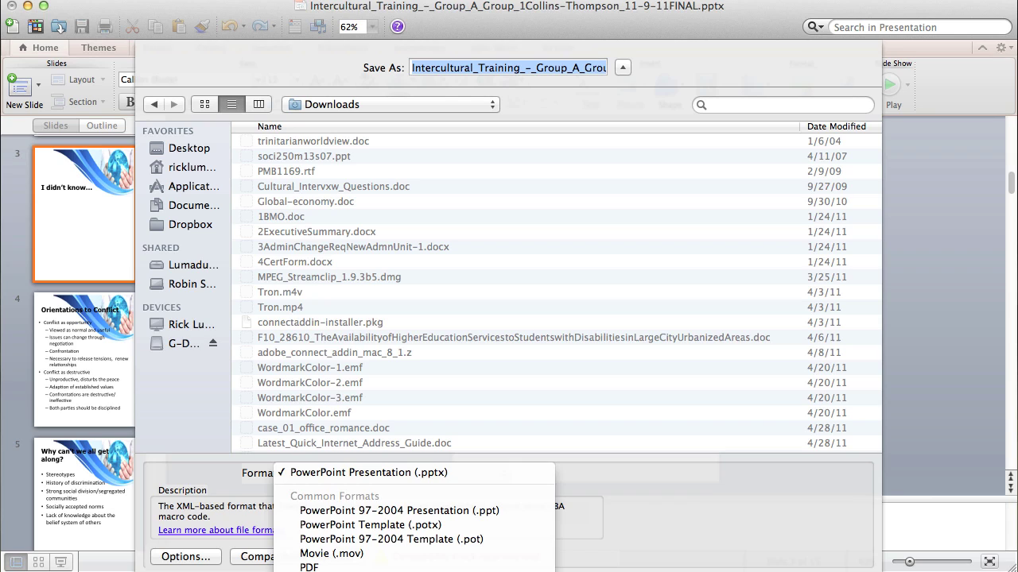
left_click(677, 511)
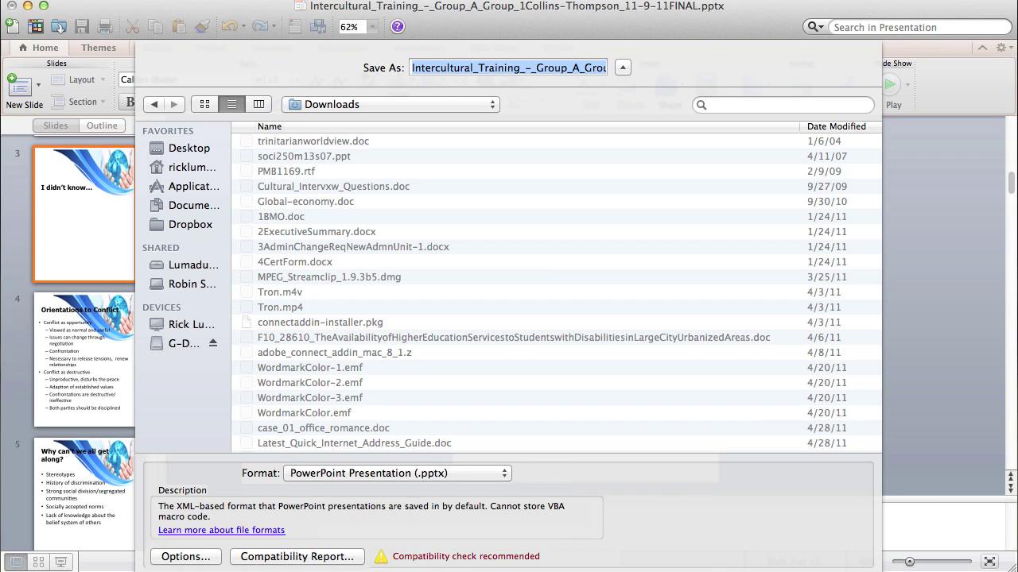
left_click(504, 473)
left_click(373, 568)
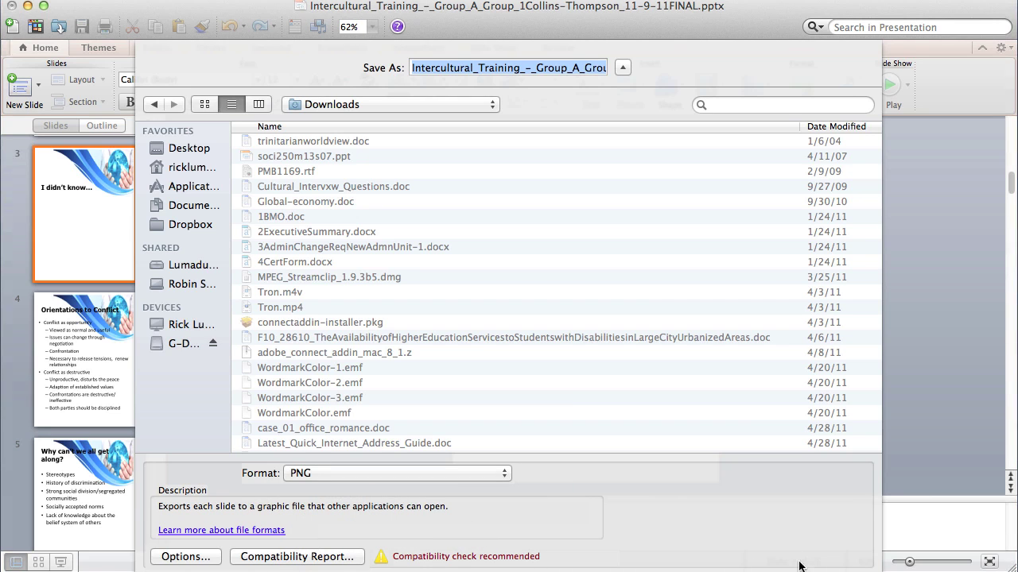
key("Return")
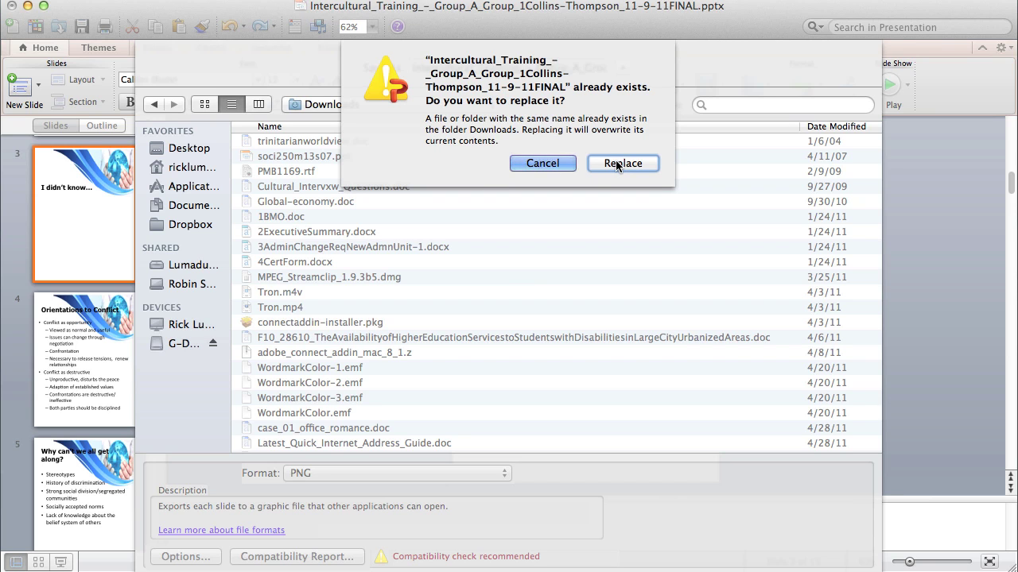
left_click(617, 163)
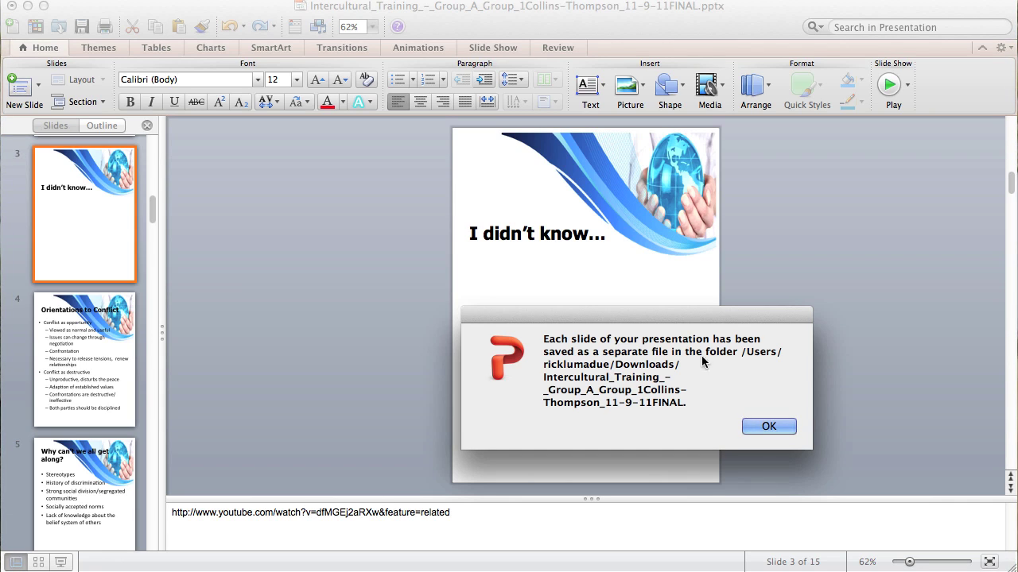
left_click(768, 427)
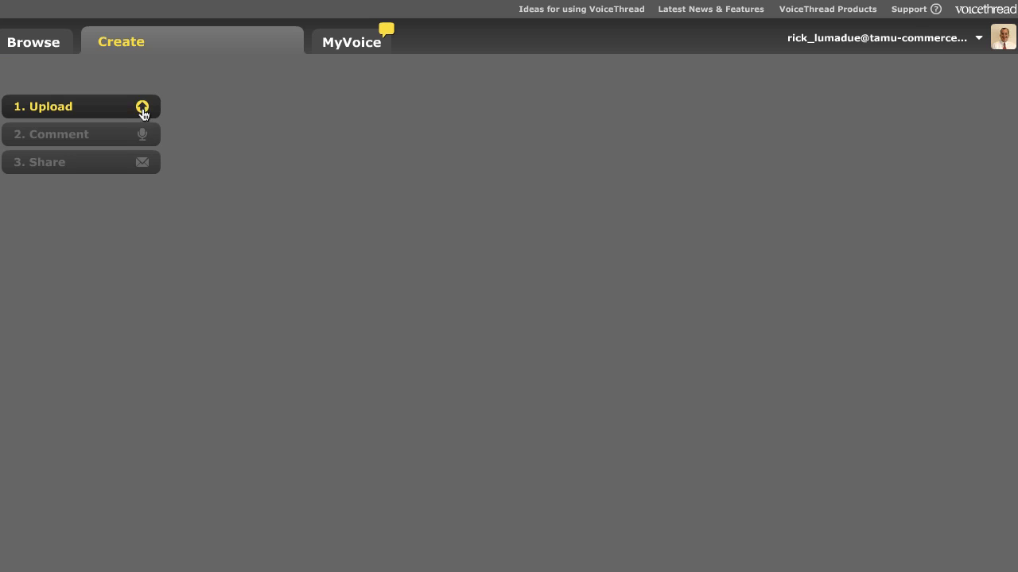
- Return to VoiceThread and bring up the 1. Upload options
left_click(142, 107)
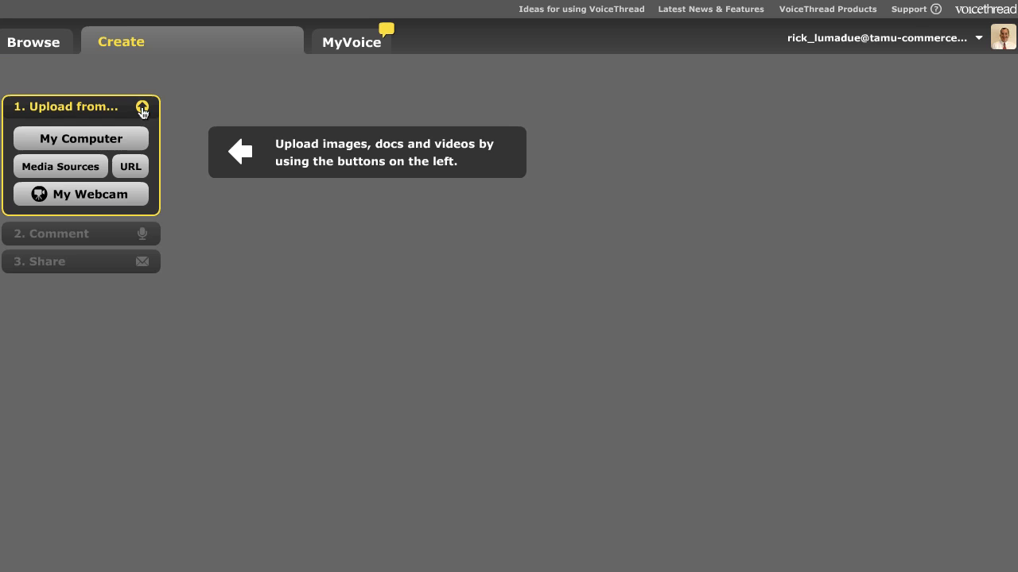
- Upload Slide01.png through Slide15.png from the exported folder in Downloads via My Computer
left_click(92, 141)
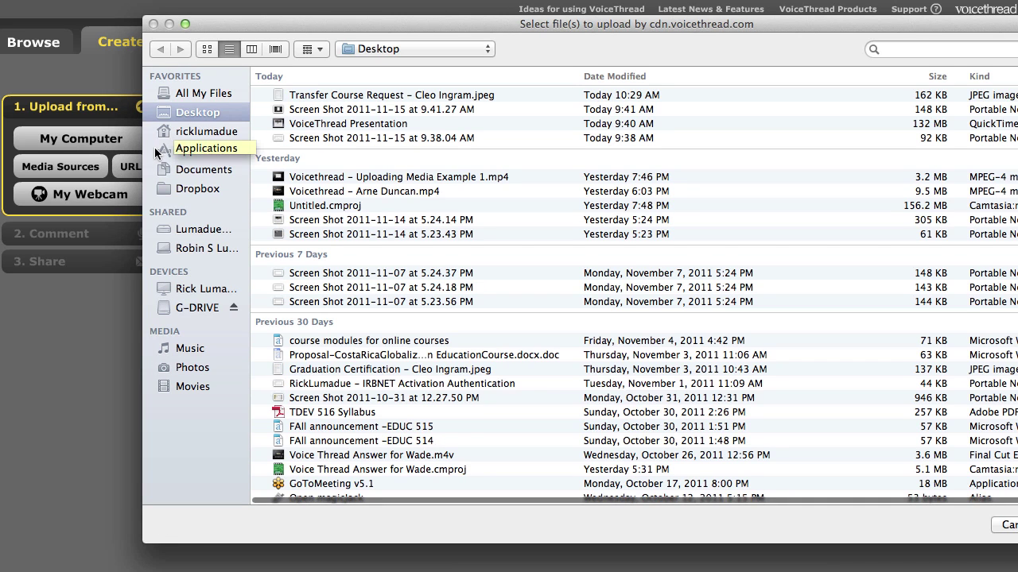
left_click(189, 136)
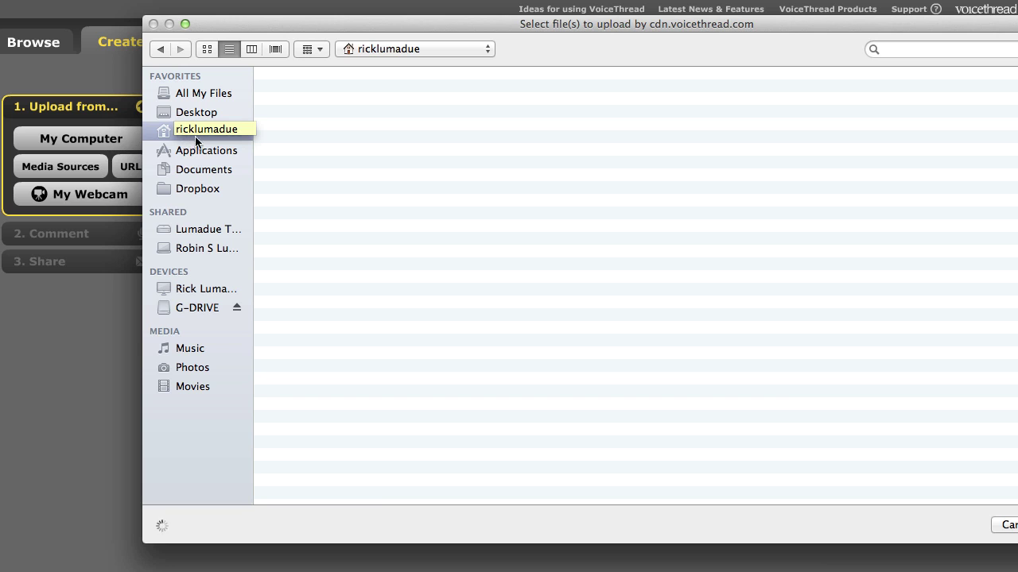
left_click_drag(355, 26, 213, 16)
left_click(173, 101)
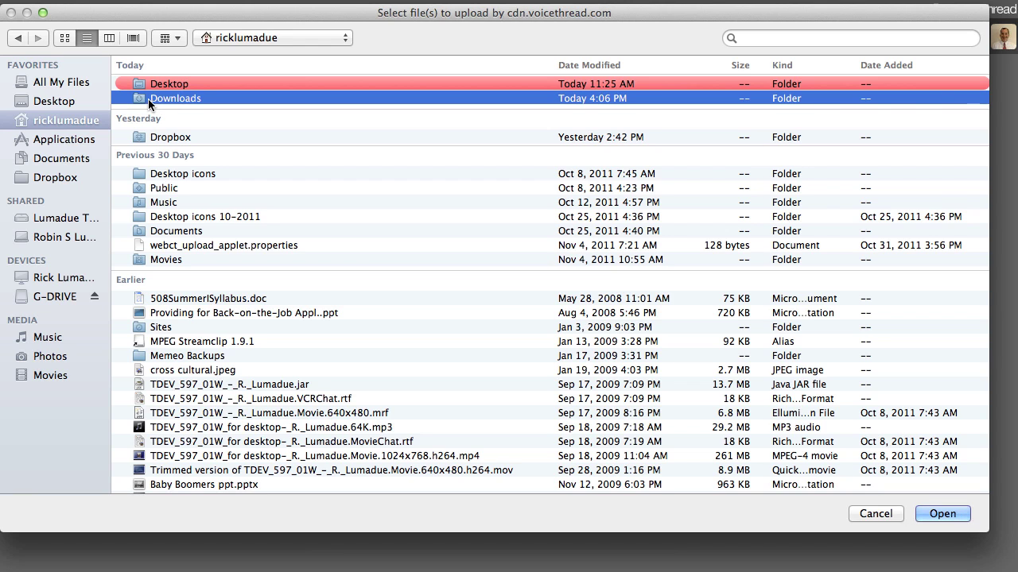
double_click(148, 99)
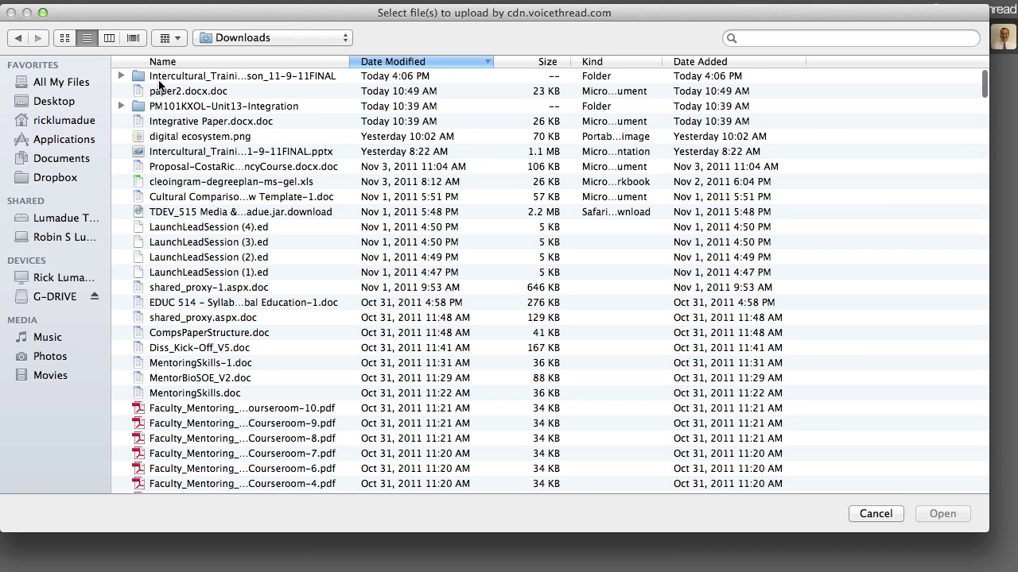
left_click(160, 79)
double_click(160, 79)
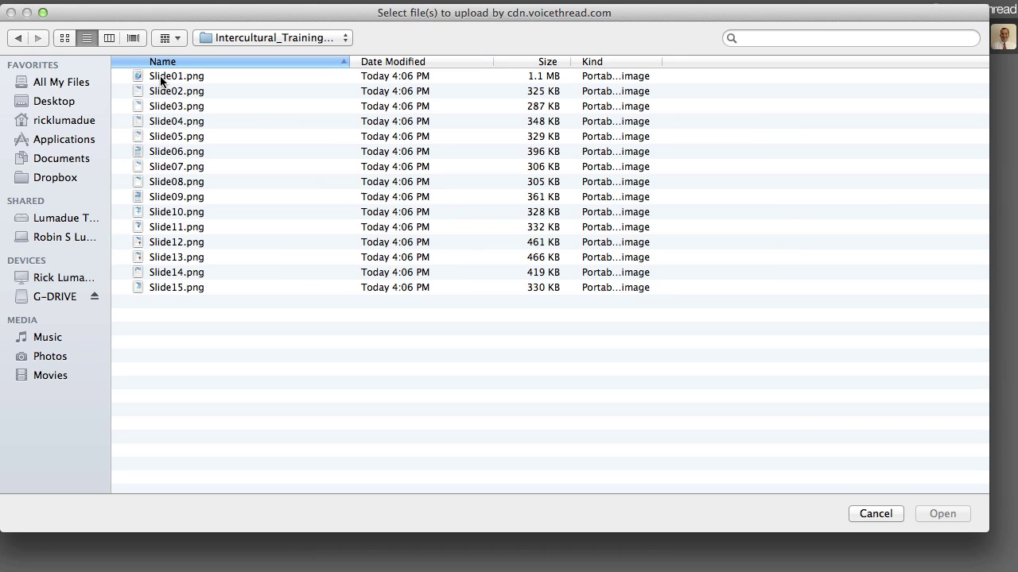
left_click(161, 77)
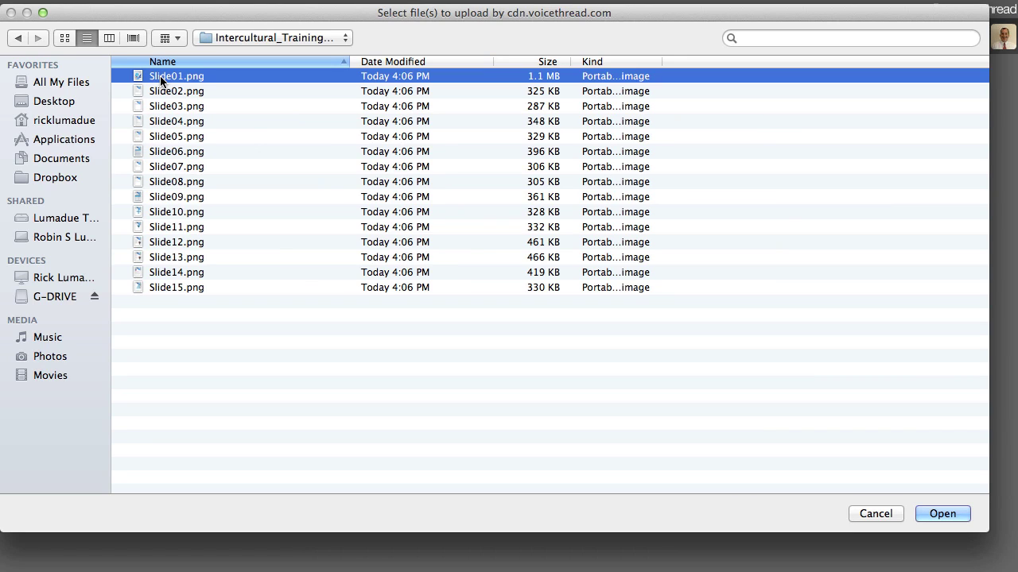
left_click(170, 287, "shift")
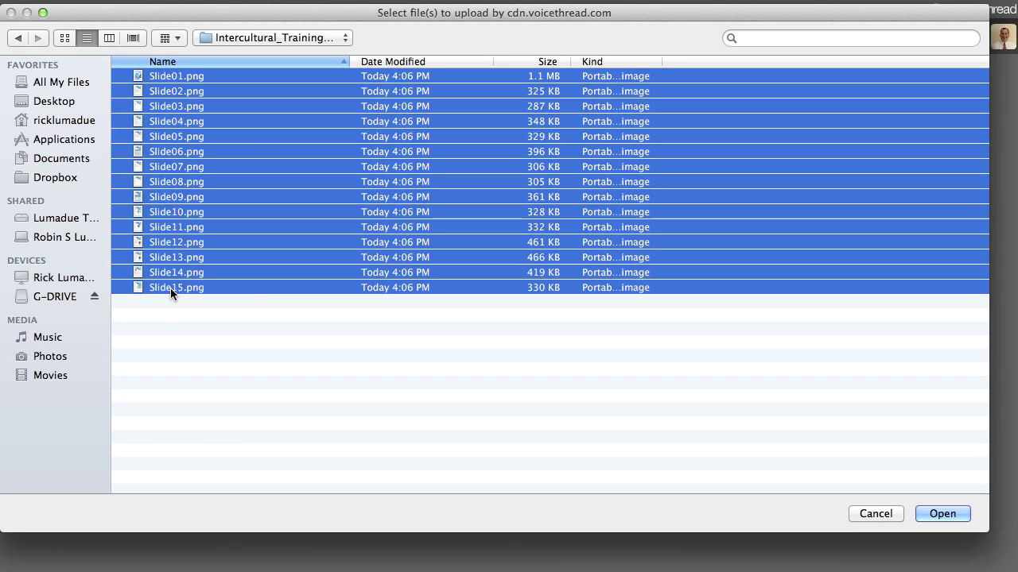
left_click(940, 513)
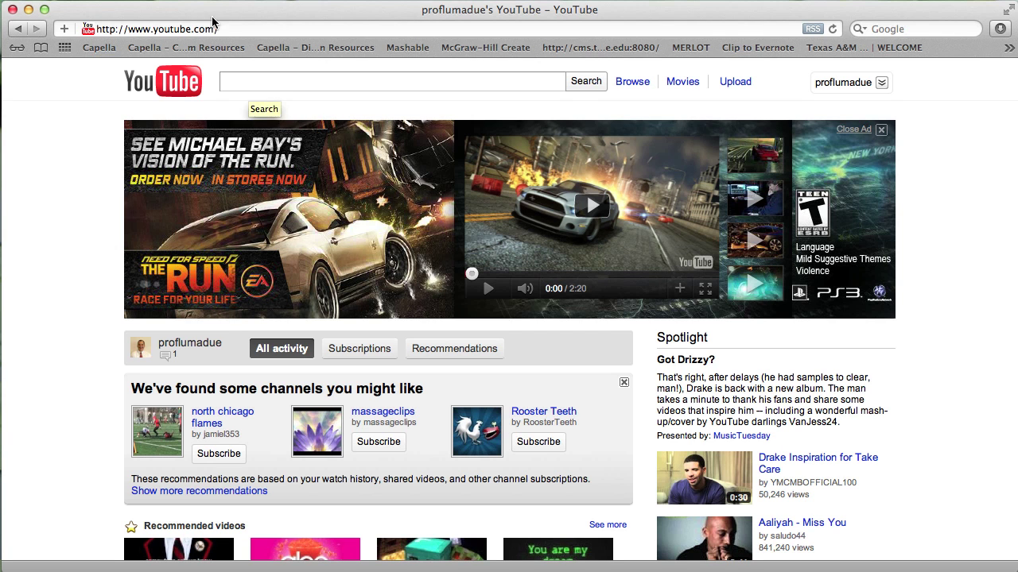
- Load the pasted YouTube video link, pause it, and download it at 360p
left_click(234, 32)
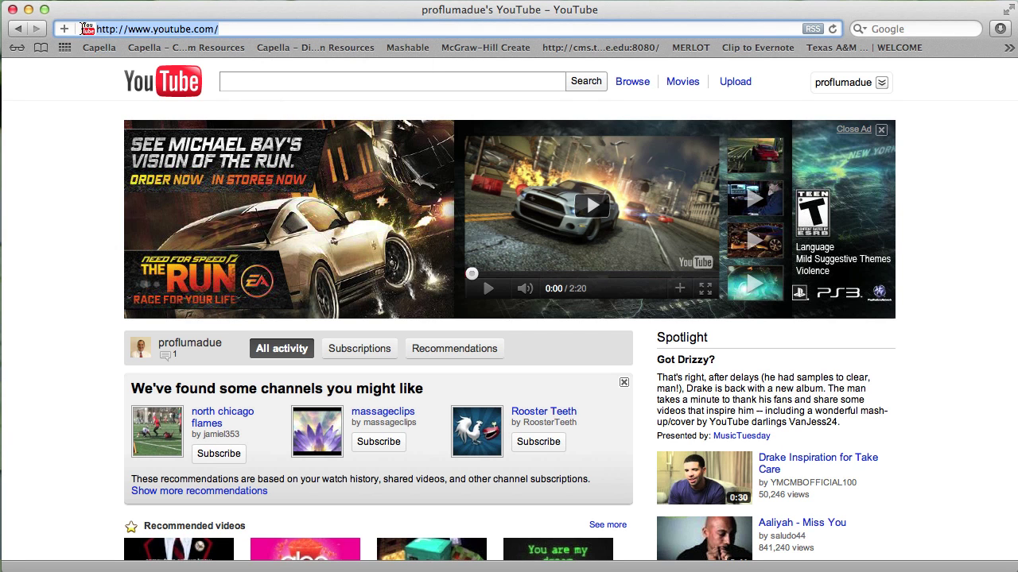
type("http://www.youtube.com/watch?v=dfMGEj2aRXw&feature=related")
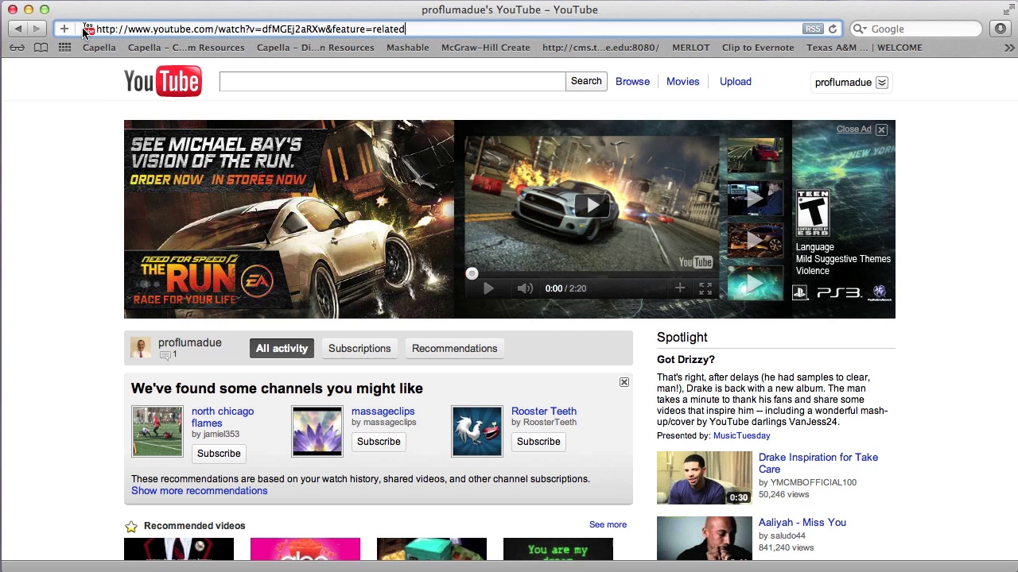
key("Return")
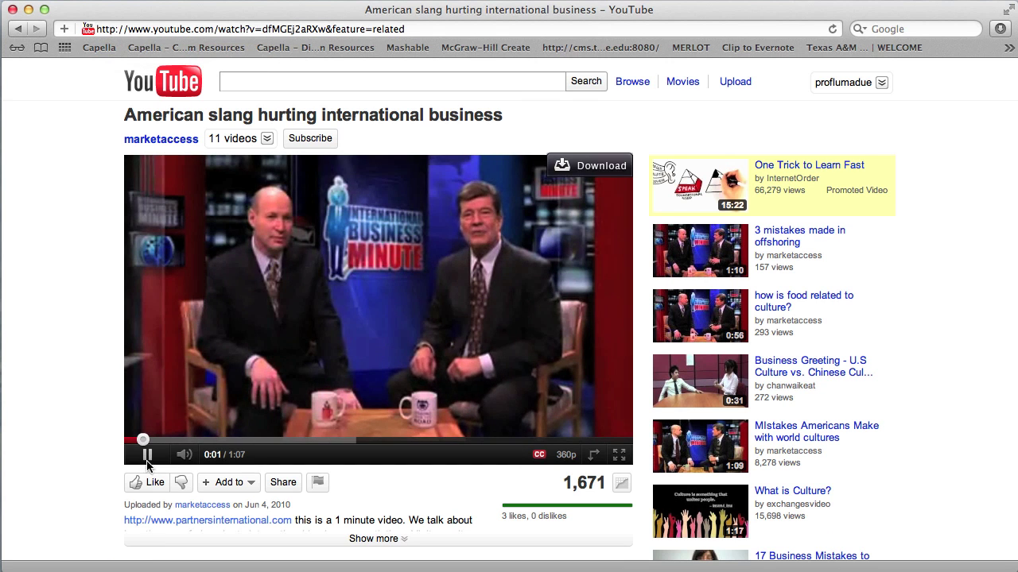
left_click(147, 459)
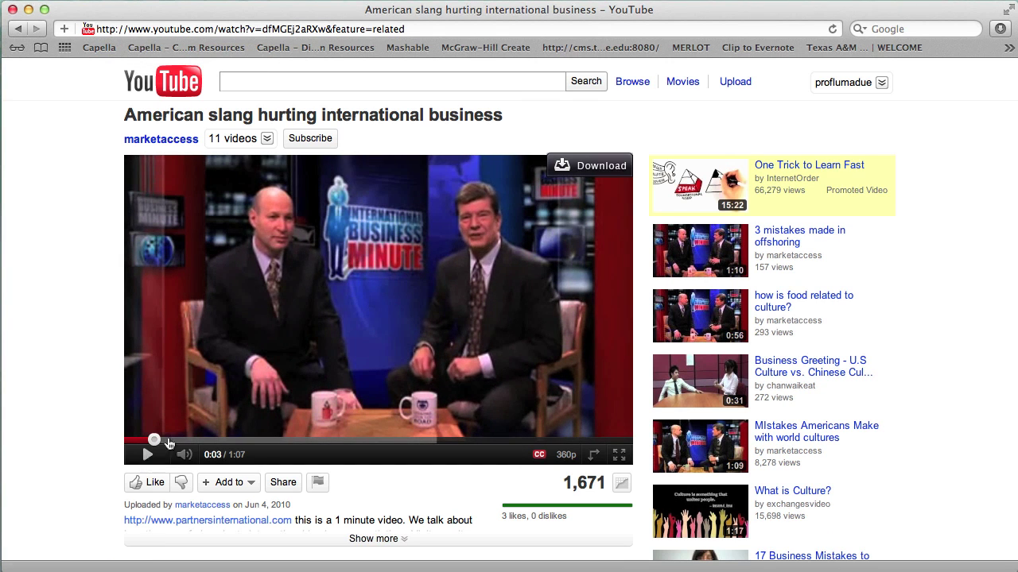
left_click(564, 168)
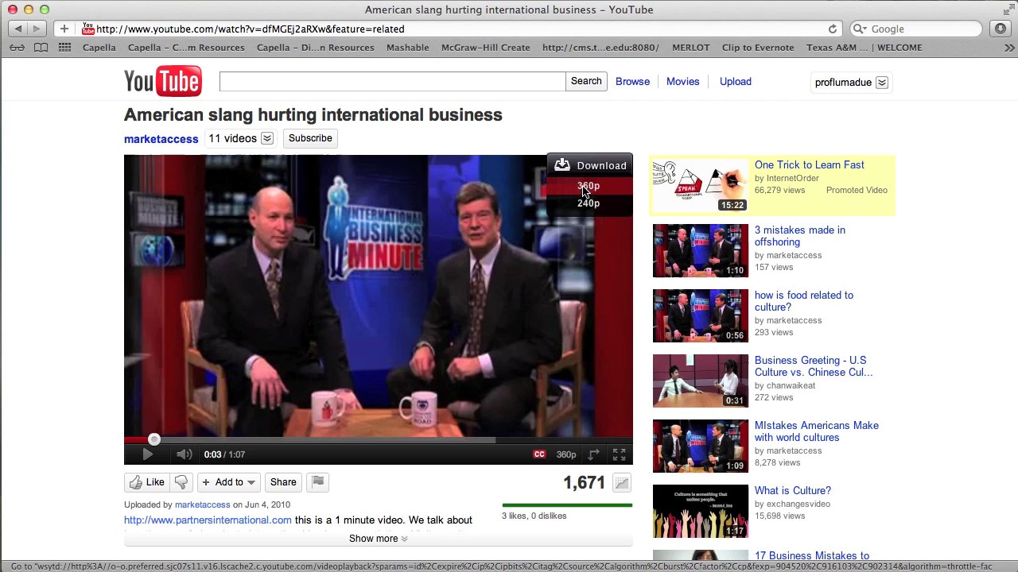
left_click(585, 191)
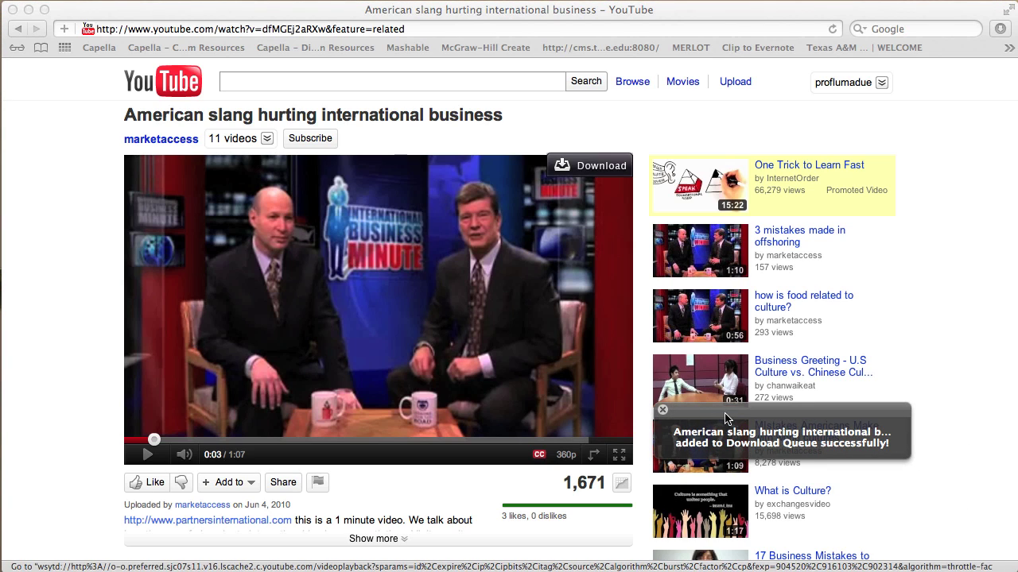
left_click_drag(725, 419, 714, 131)
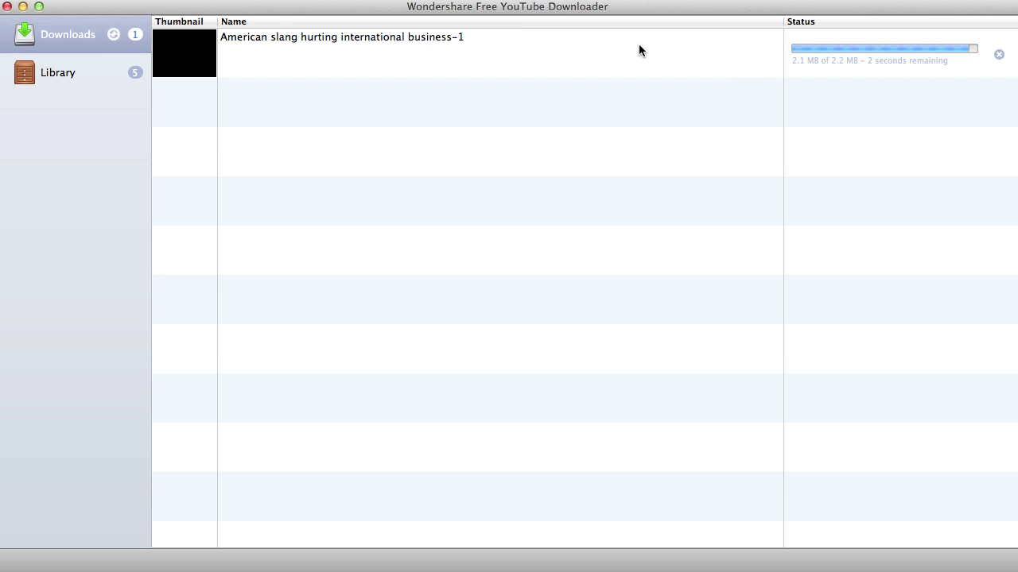
- Select the downloaded American slang video in the downloader's Library
left_click(44, 73)
left_click(253, 282)
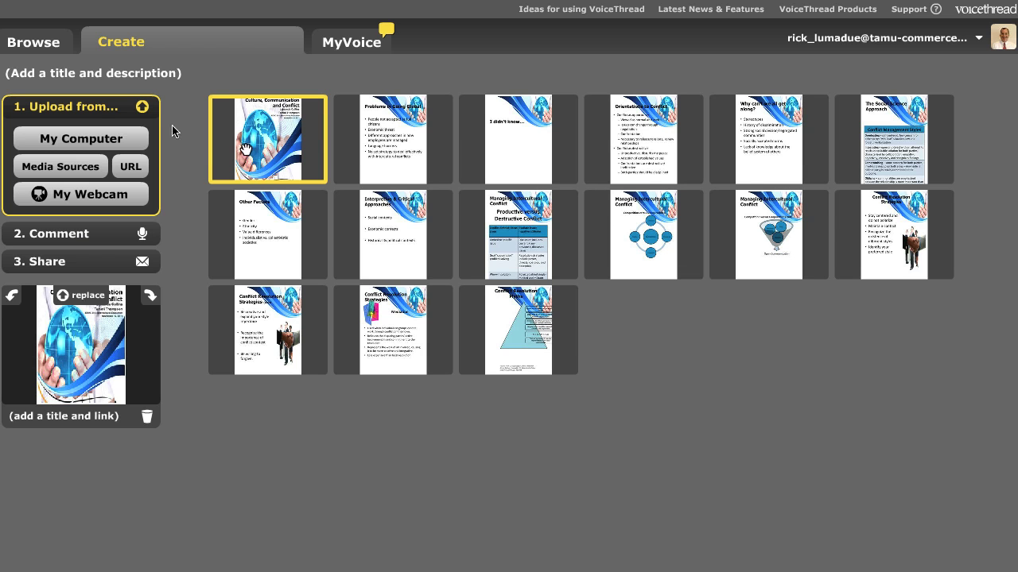
- Upload American slang hurting international business-1.flv from All My Files
left_click(79, 139)
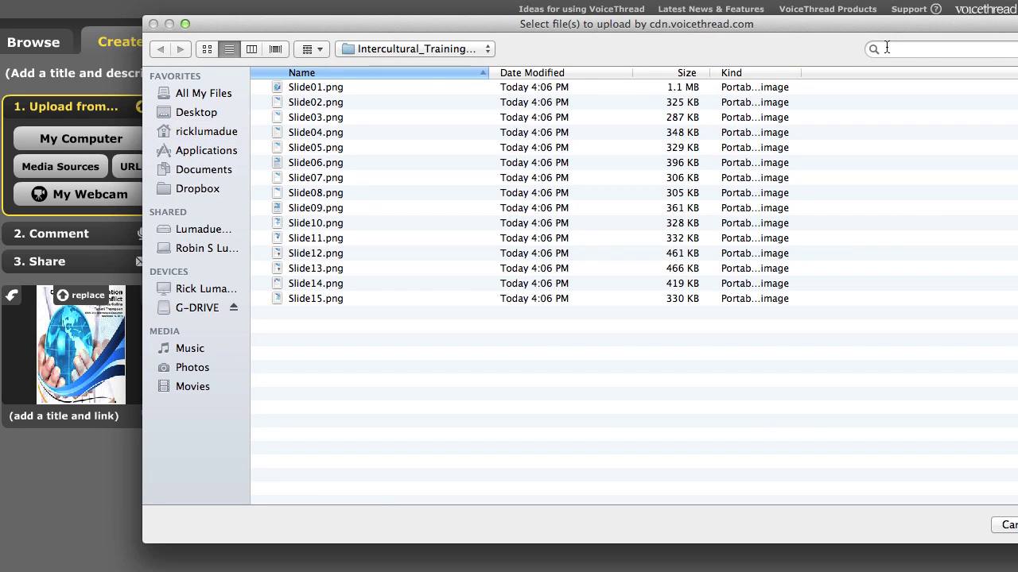
left_click_drag(785, 24, 663, 12)
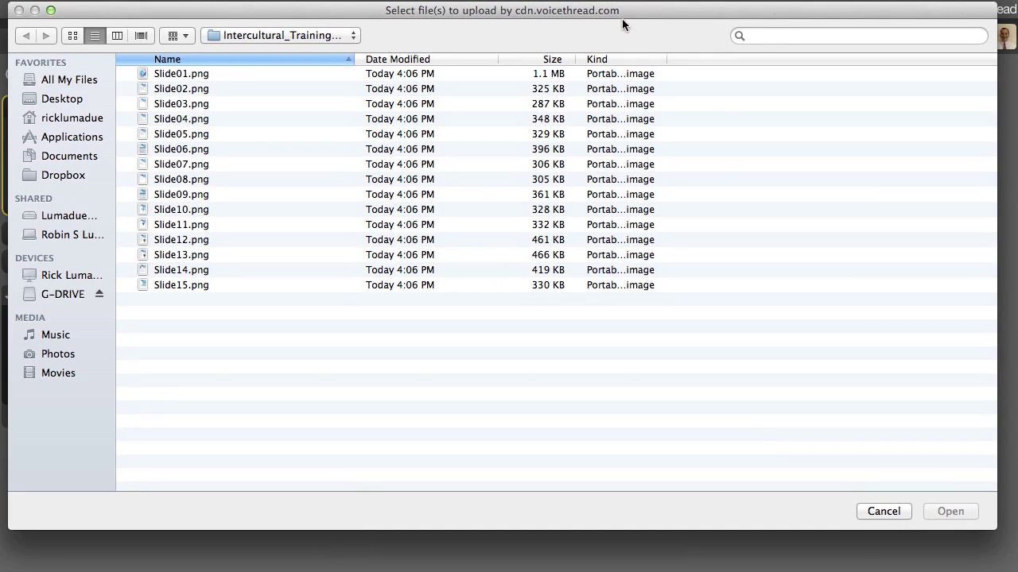
left_click(61, 79)
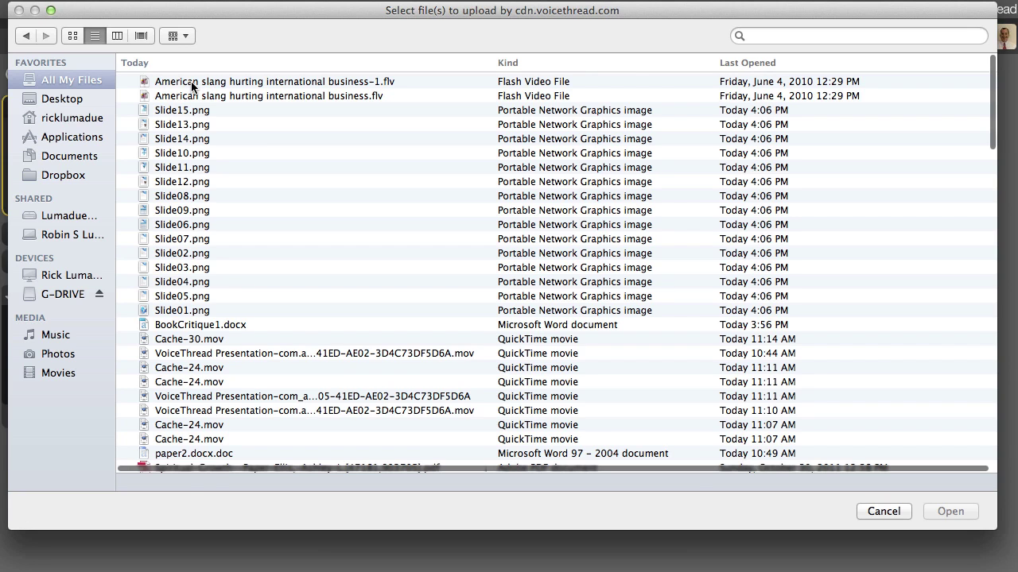
double_click(191, 82)
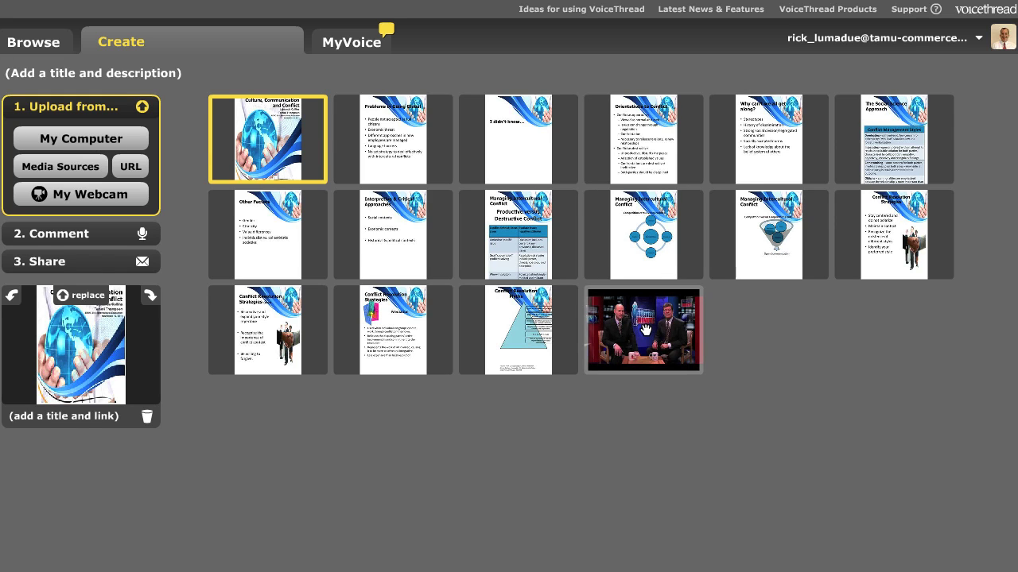
- Move the video to fourth place after 'I didn't know…' and enter the 2. Comment view
left_click(645, 328)
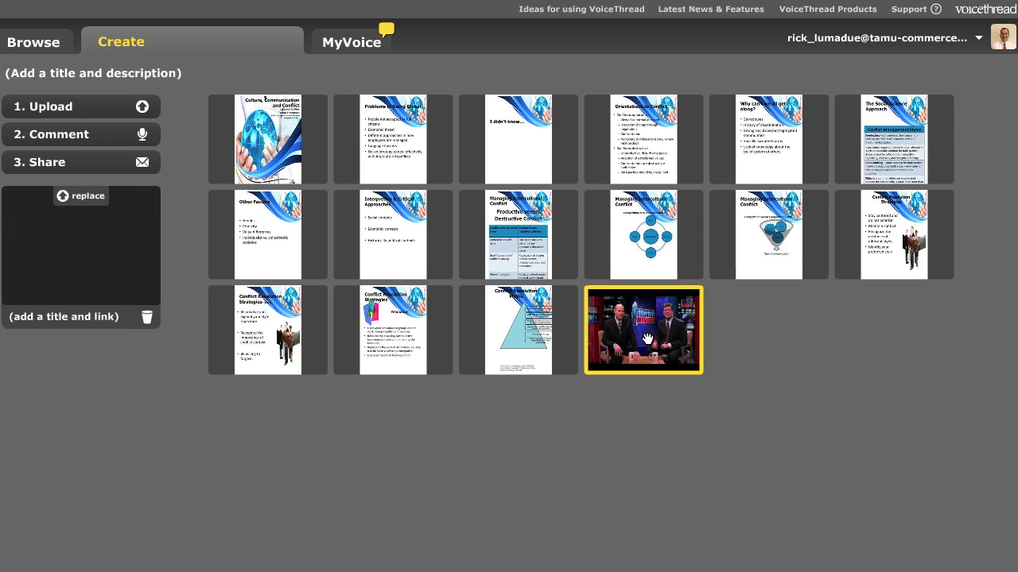
left_click_drag(645, 338, 596, 165)
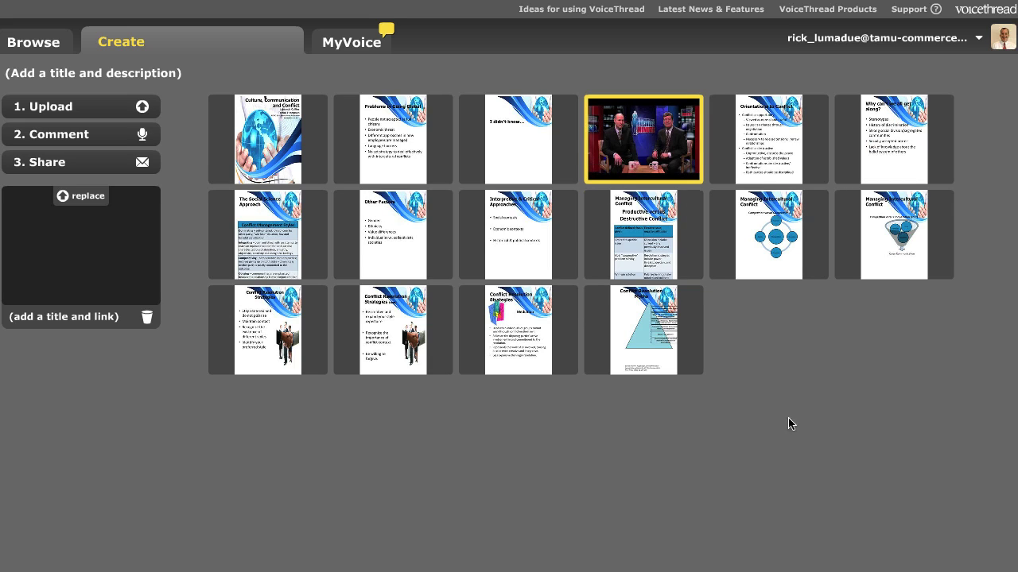
left_click(57, 137)
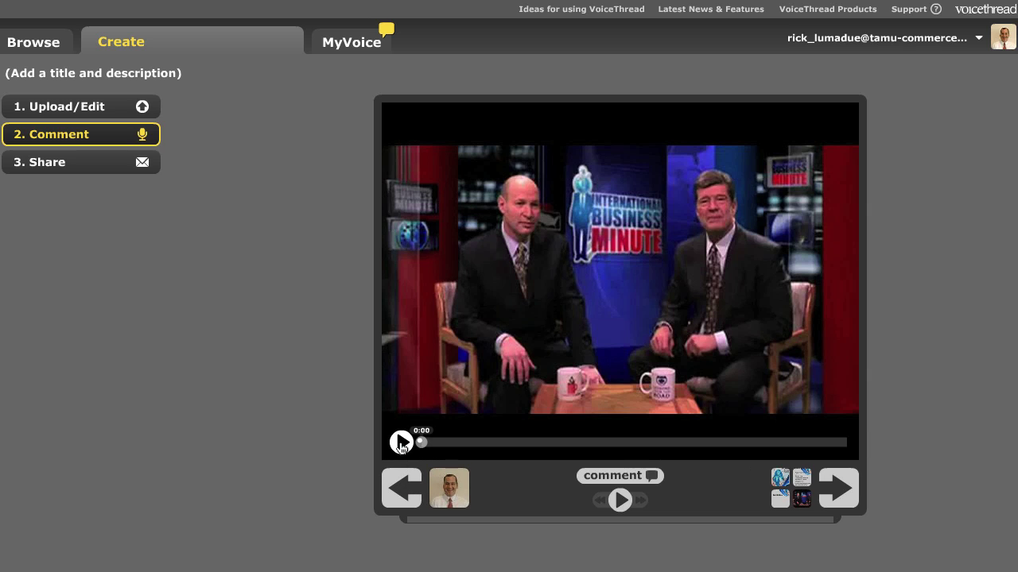
- Play and pause the video, then step back three slides to 'Culture, Communication and Conflict'
left_click(400, 443)
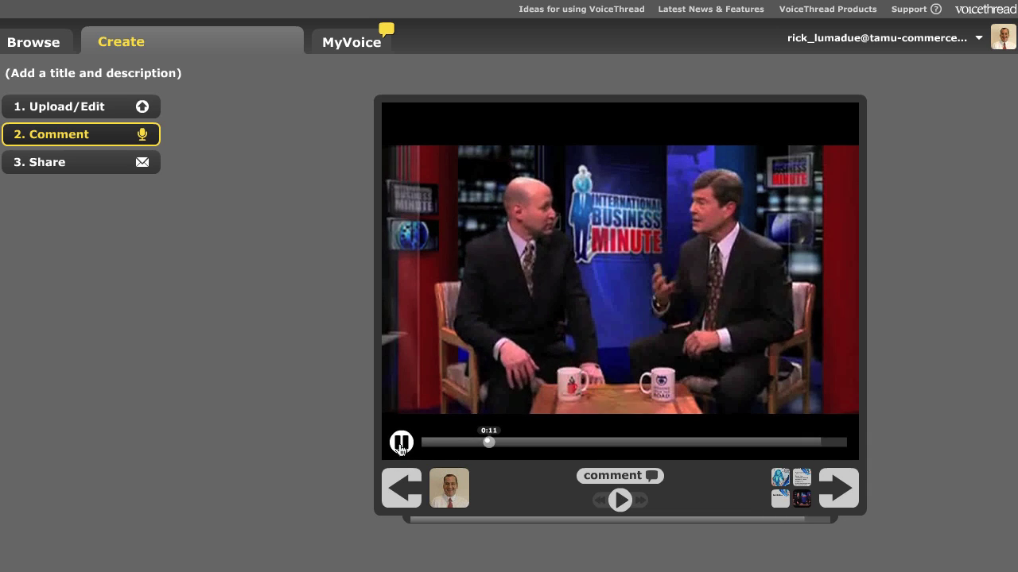
left_click(401, 444)
left_click(401, 488)
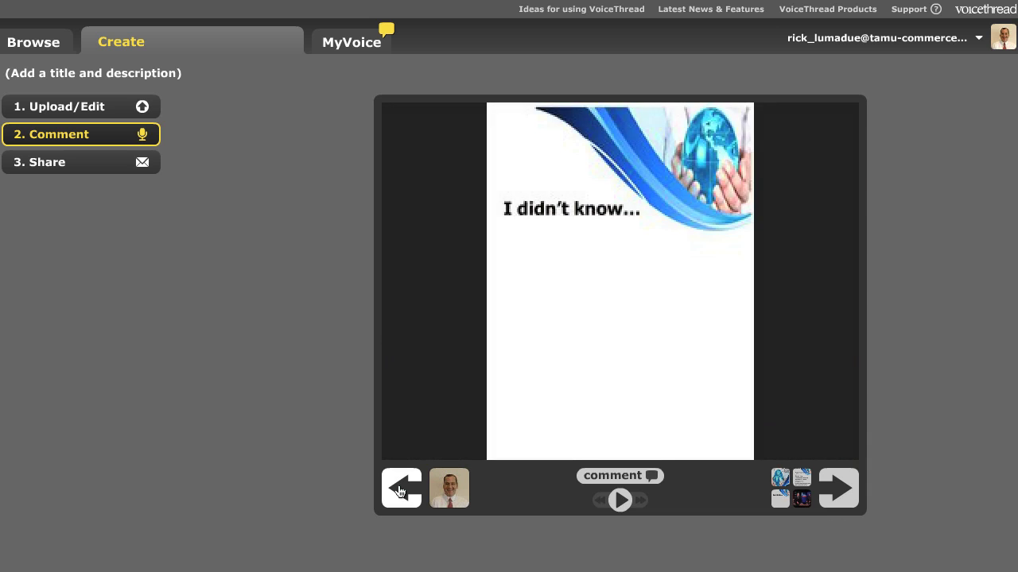
left_click(400, 490)
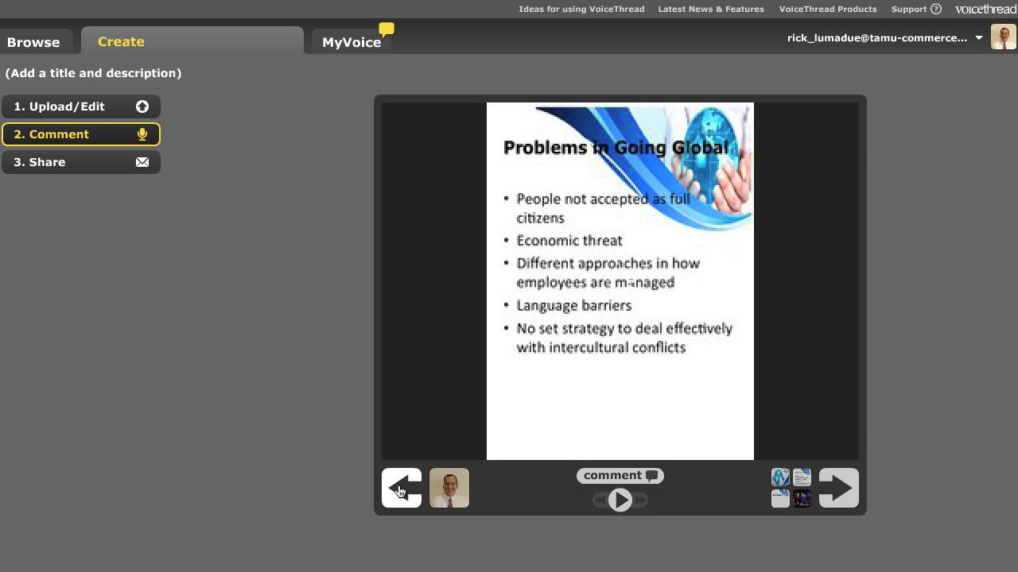
left_click(400, 491)
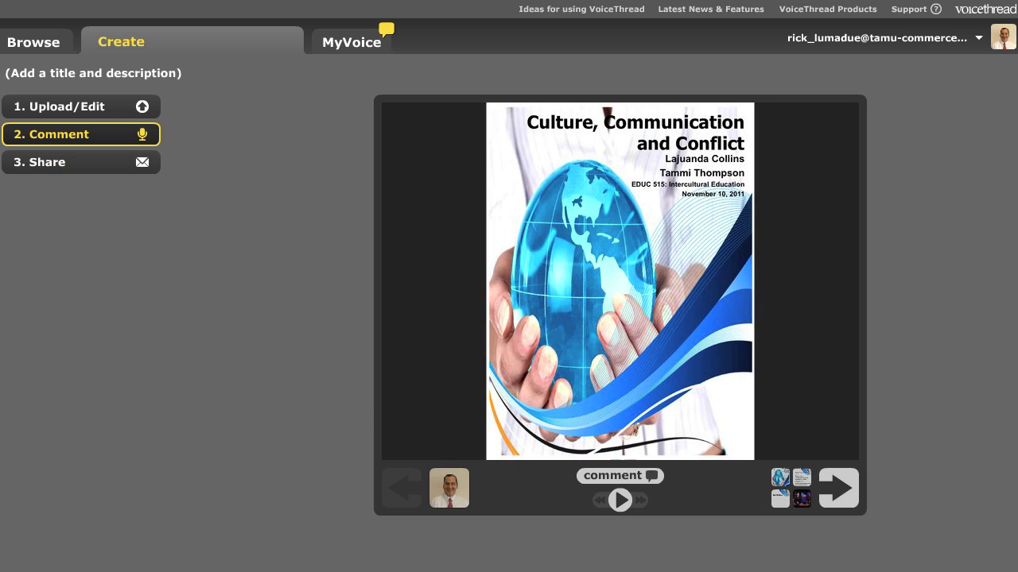
- Show the record and type comment options on the title slide, then bring up the Share panel
left_click(623, 480)
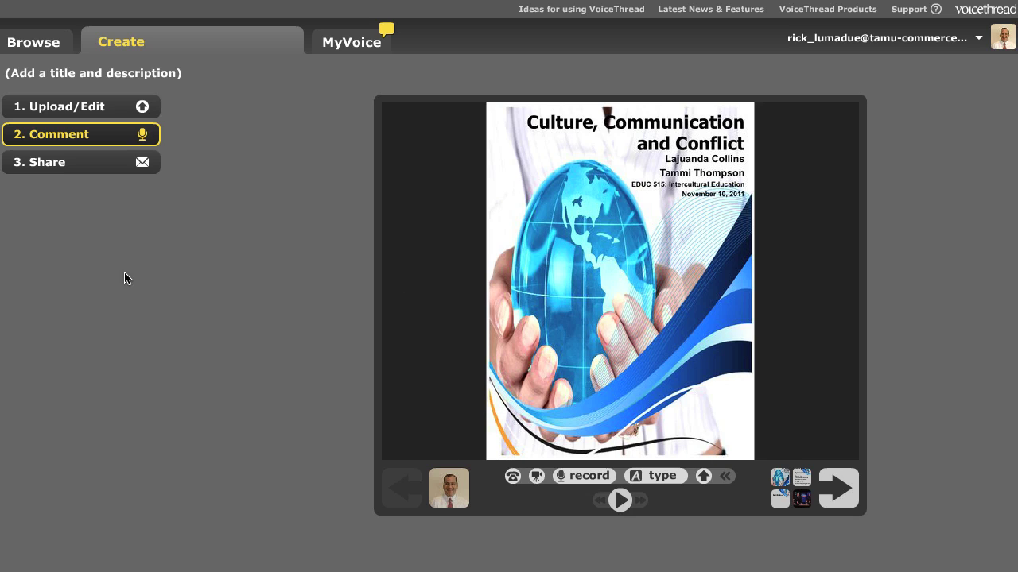
left_click(53, 170)
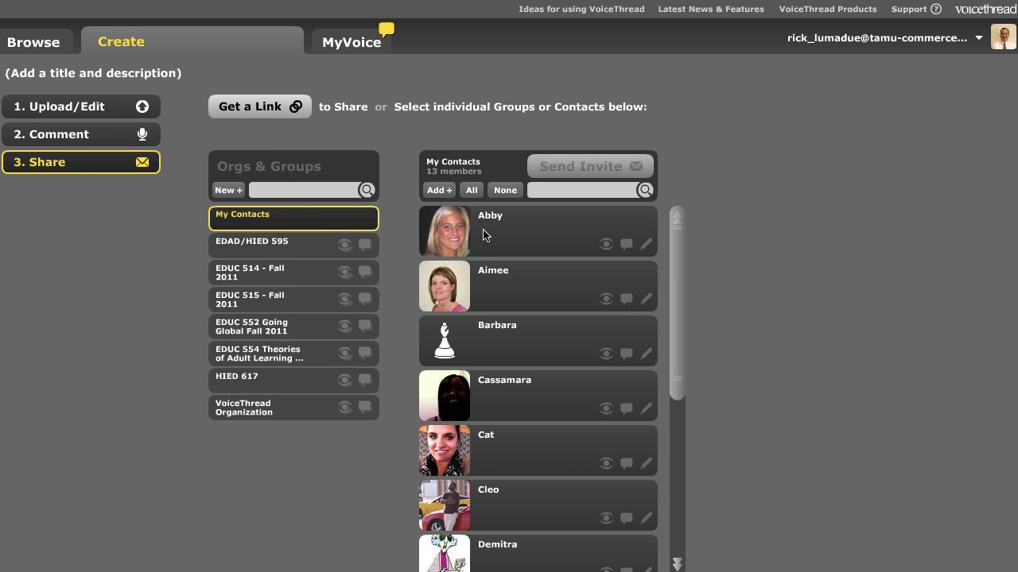
- Check the EDUC 514, EDUC 515, EDAD/HIED 595 and EDUC 554 groups, then get a view-and-comment link
left_click(260, 278)
left_click(250, 300)
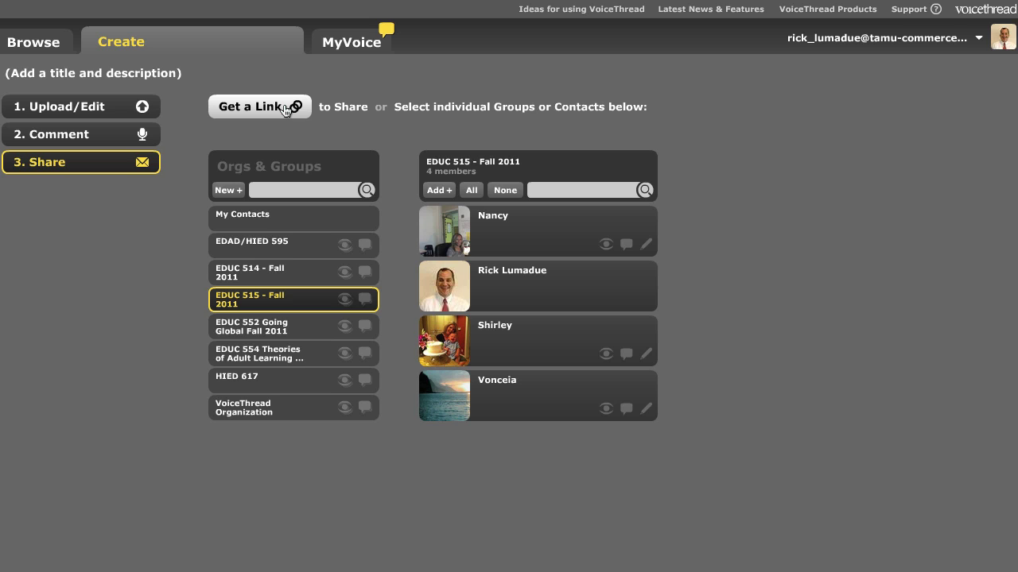
left_click(267, 249)
left_click(247, 274)
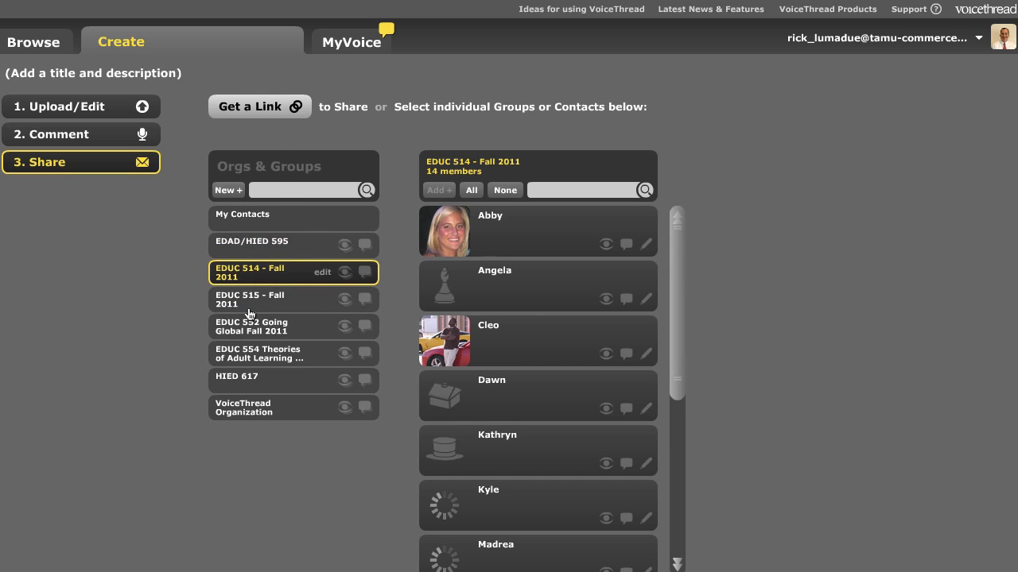
left_click(243, 352)
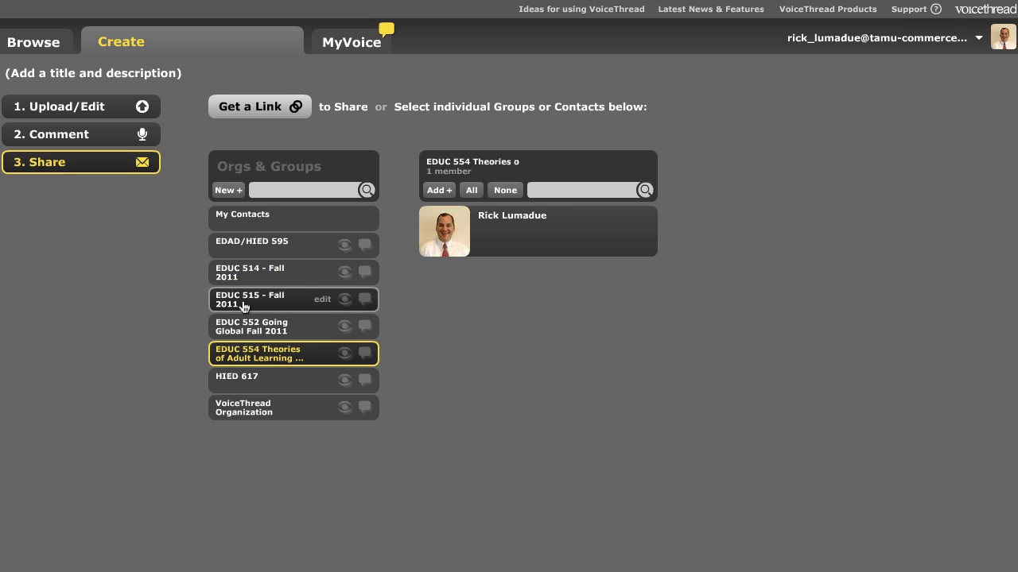
left_click(244, 306)
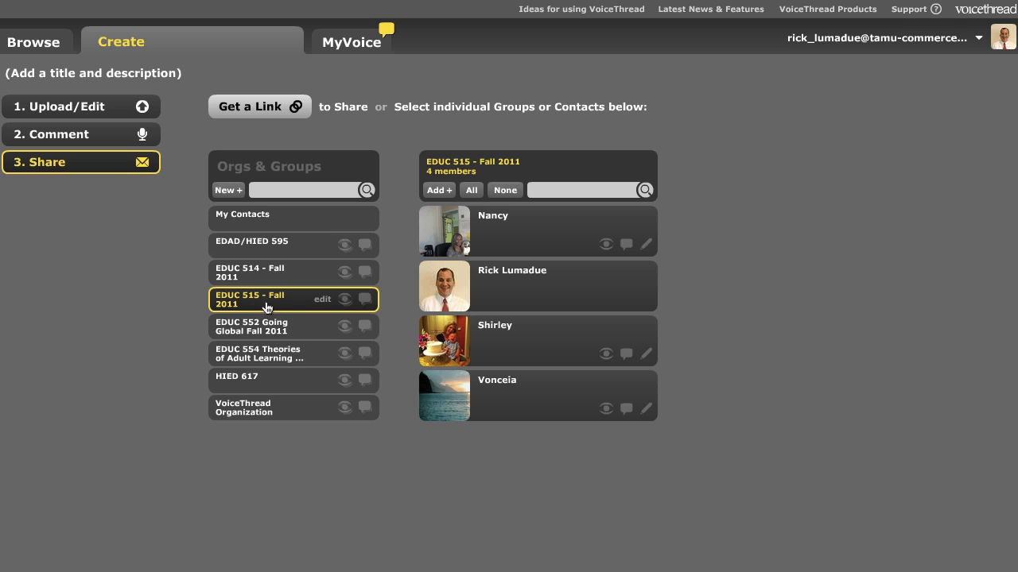
left_click(249, 279)
left_click(238, 220)
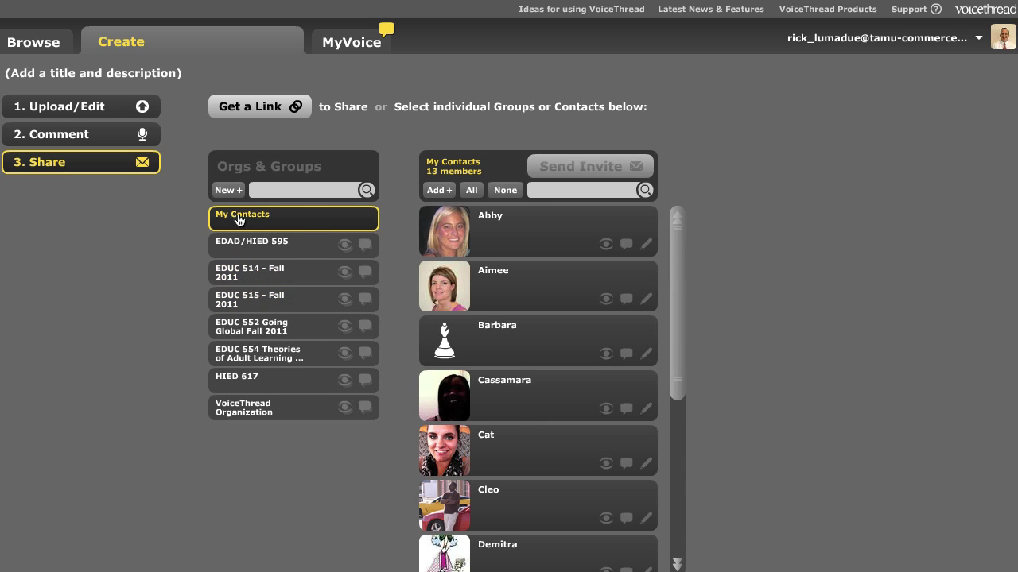
left_click(258, 109)
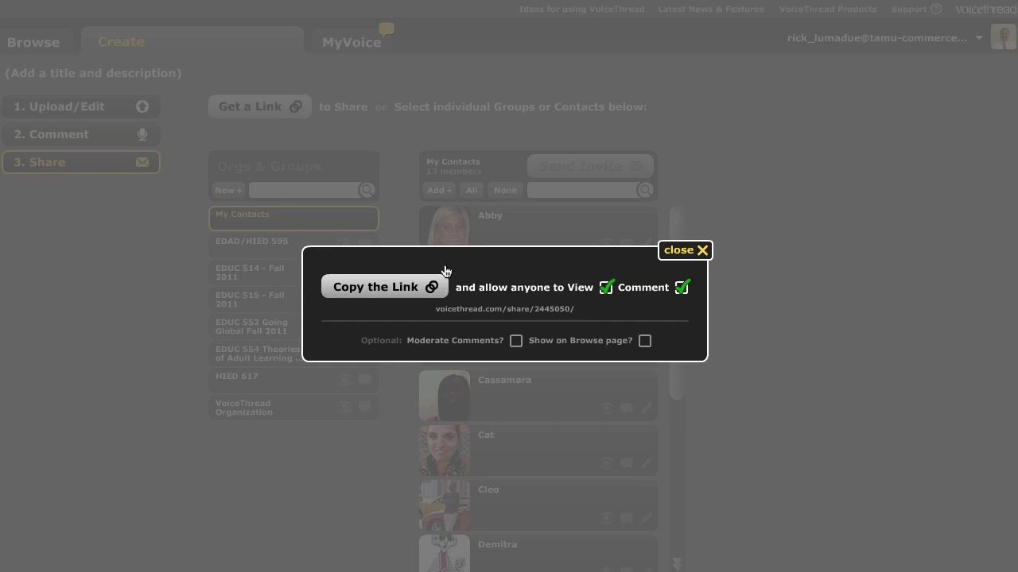